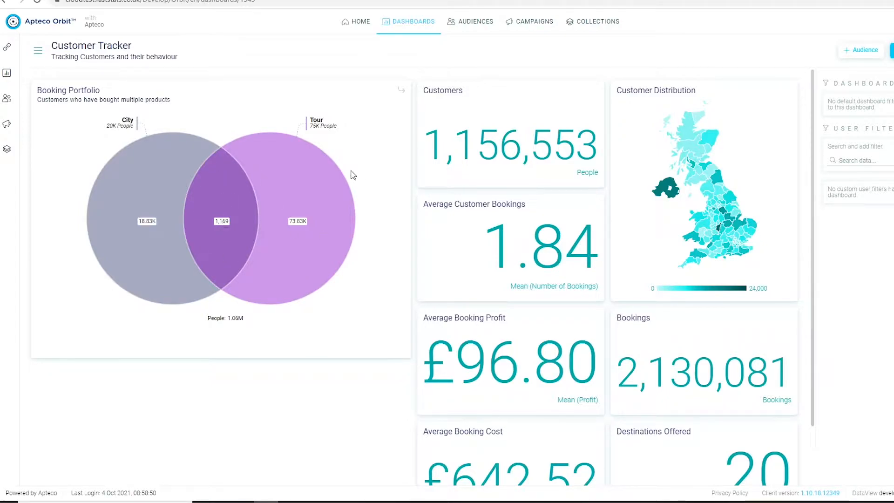
Inspect the City and Tour overlap in the Booking Portfolio Venn, and drill down into the Tour-only segment by destination before returning to the Venn.
{"action": "left_click", "coordinate": [221, 226]}
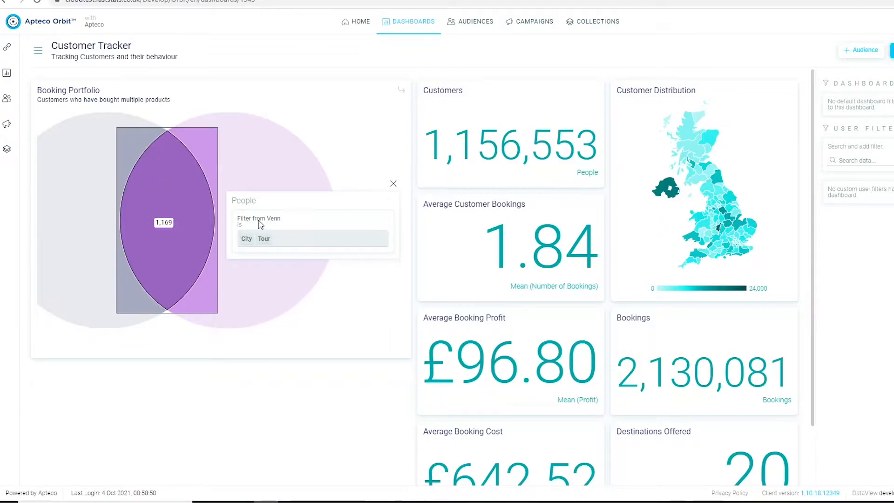
{"action": "left_click", "coordinate": [394, 184]}
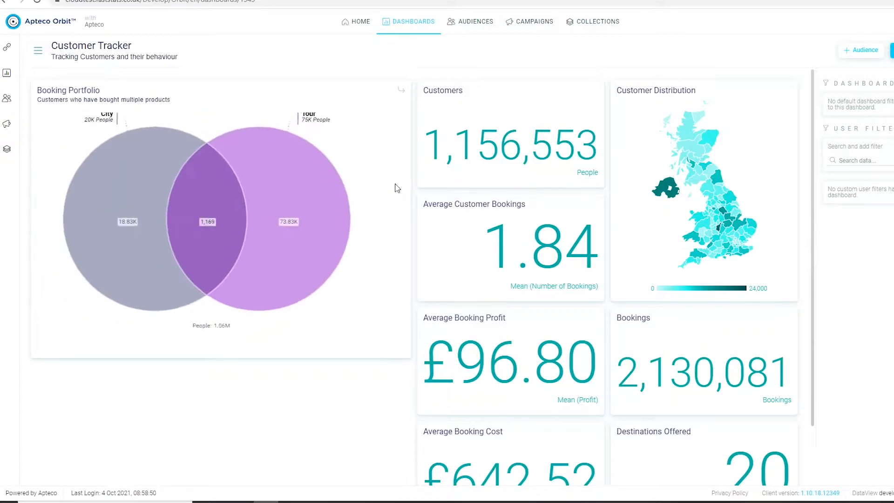
{"action": "left_click", "coordinate": [281, 170]}
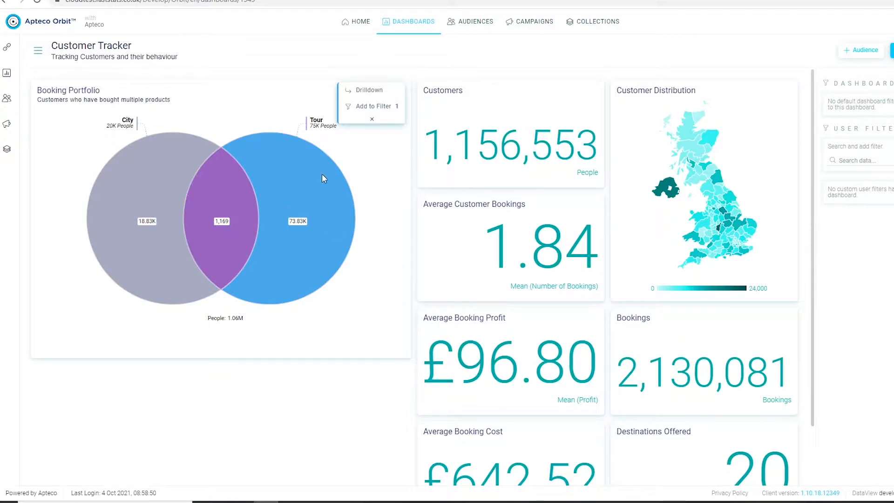
{"action": "left_click", "coordinate": [370, 92]}
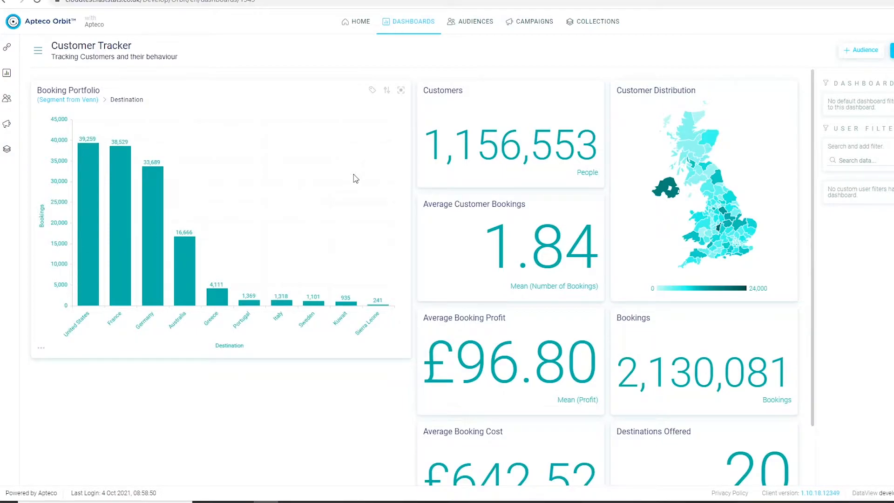
{"action": "left_click", "coordinate": [93, 103]}
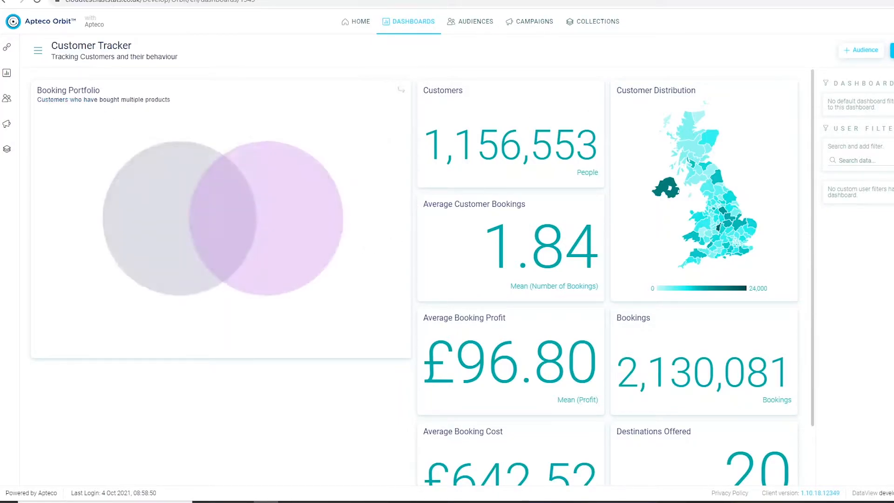
Open the Customer Tracker dashboard for editing and add a new Venn tile to it.
{"action": "left_click", "coordinate": [892, 50]}
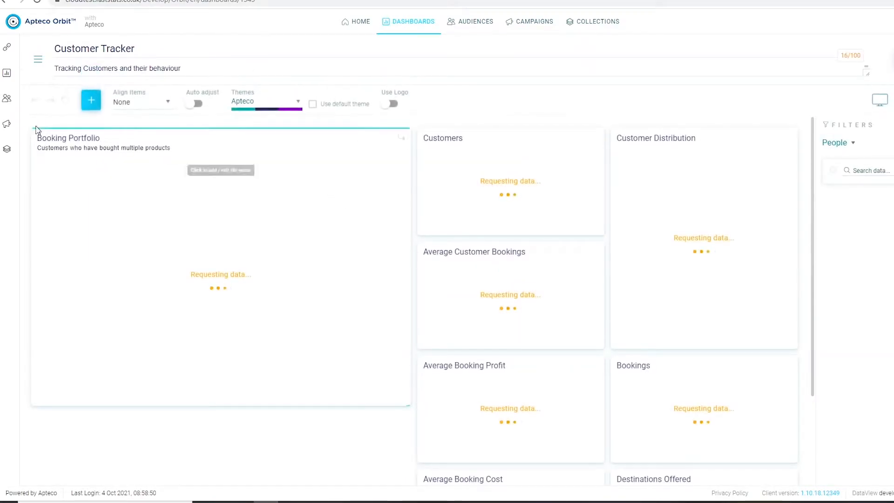
{"action": "left_click", "coordinate": [91, 101]}
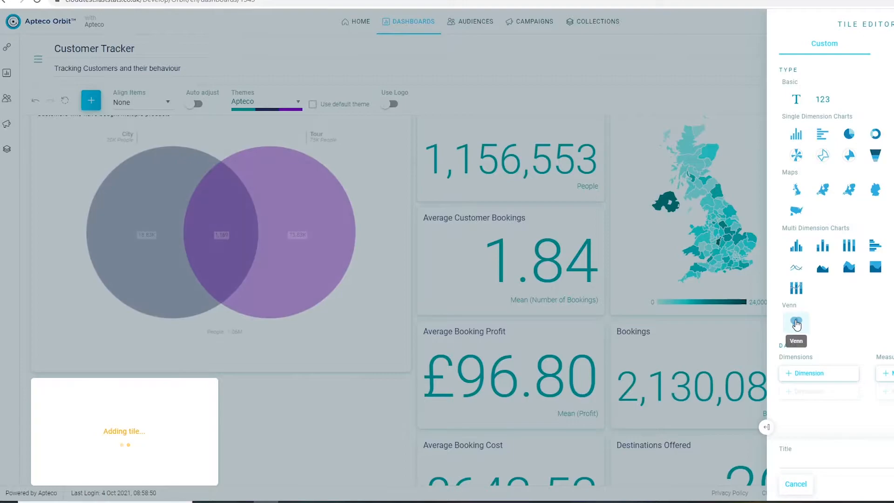
{"action": "left_click", "coordinate": [797, 323]}
{"action": "left_click", "coordinate": [805, 148]}
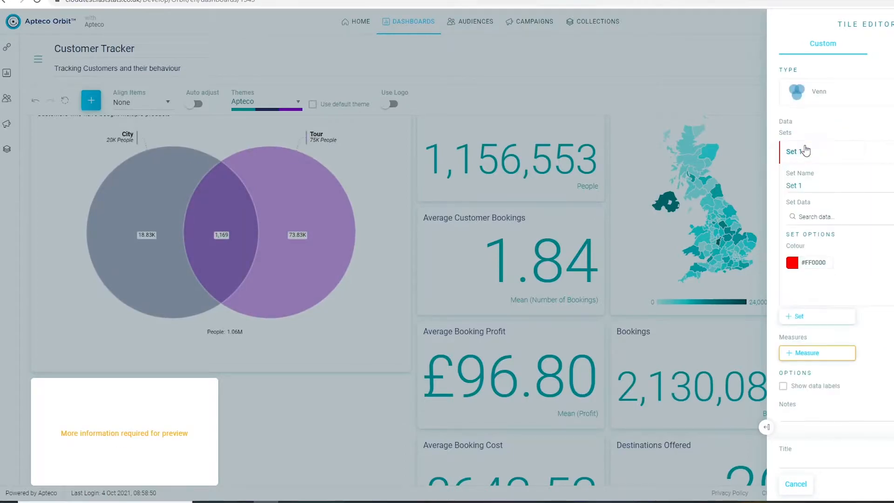
Name the Venn's first set BrandA and assign the Brand A audience as its data.
{"action": "left_click", "coordinate": [808, 186]}
{"action": "left_click_drag", "start_coordinate": [803, 186], "coordinate": [786, 188]}
{"action": "type", "text": "BrandA"}
{"action": "left_click", "coordinate": [818, 219]}
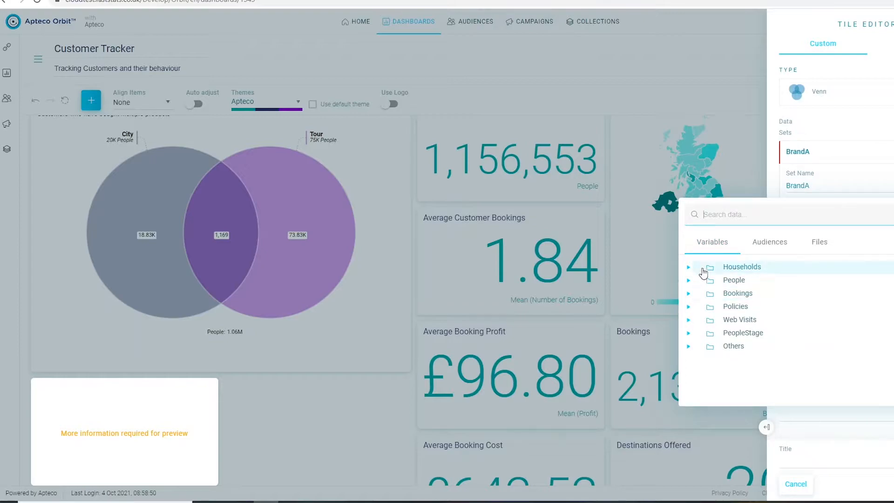
{"action": "left_click", "coordinate": [768, 243]}
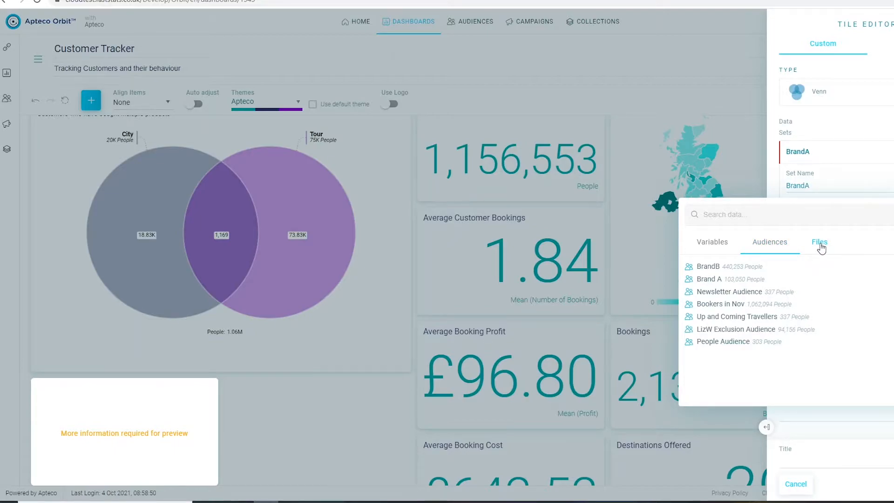
{"action": "left_click", "coordinate": [716, 280]}
{"action": "left_click", "coordinate": [626, 276]}
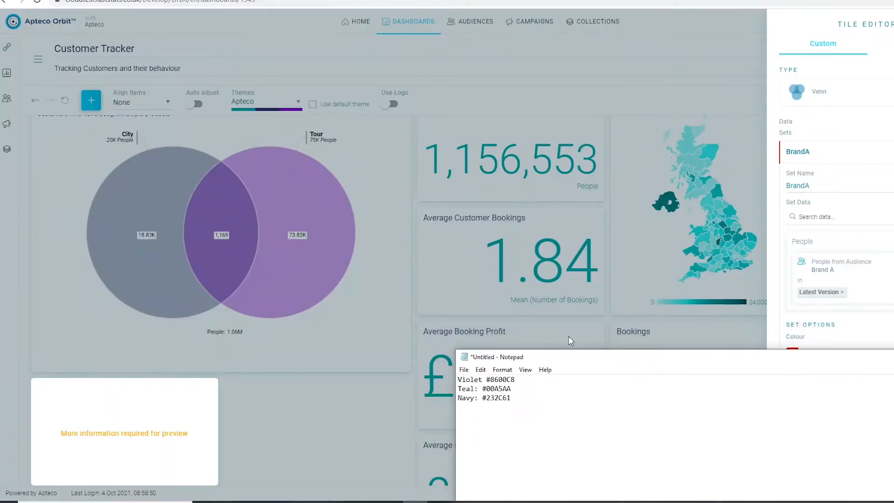
Copy the violet code #8600C8 from the Notepad list and set it as the BrandA set's colour.
{"action": "left_click_drag", "start_coordinate": [515, 380], "coordinate": [485, 379]}
{"action": "key", "text": "ctrl+c"}
{"action": "left_click", "coordinate": [840, 330]}
{"action": "left_click_drag", "start_coordinate": [825, 353], "coordinate": [800, 354]}
{"action": "key", "text": "ctrl+v"}
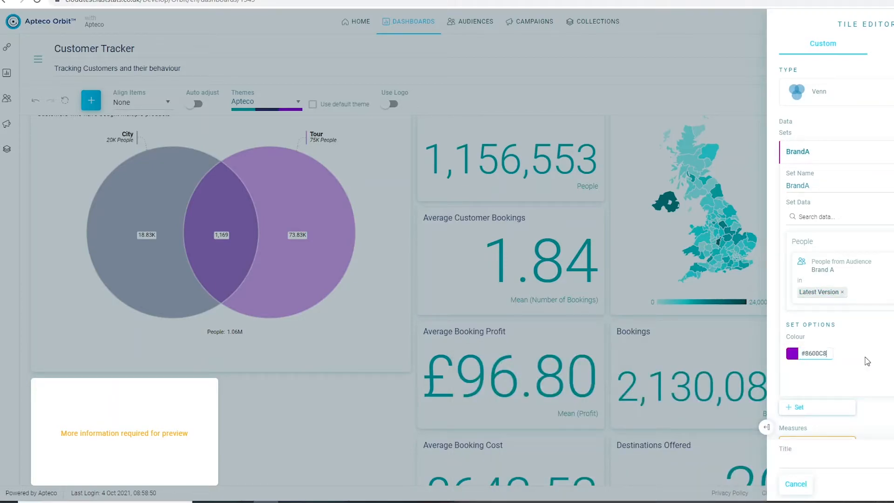
Add a second set to the Venn, name it BrandB and assign the BrandB audience as its data.
{"action": "left_click", "coordinate": [807, 409]}
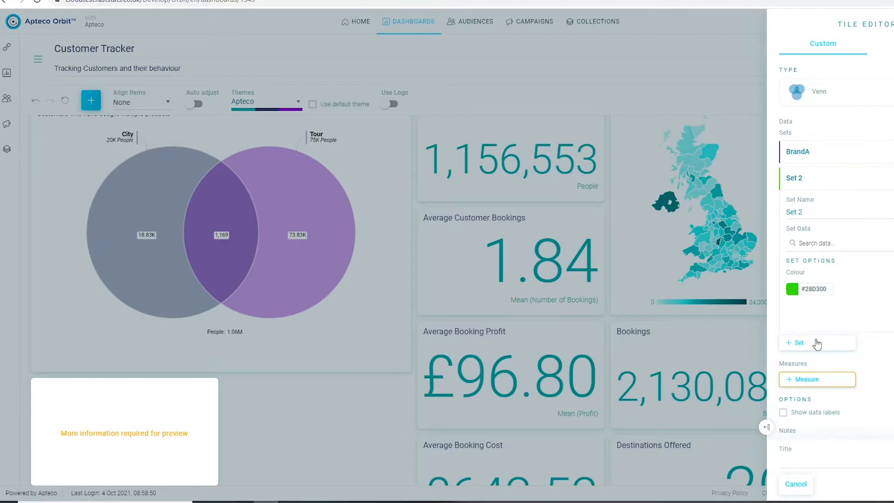
{"action": "left_click", "coordinate": [810, 213]}
{"action": "left_click_drag", "start_coordinate": [811, 213], "coordinate": [784, 213]}
{"action": "type", "text": "BrandB"}
{"action": "left_click", "coordinate": [806, 243]}
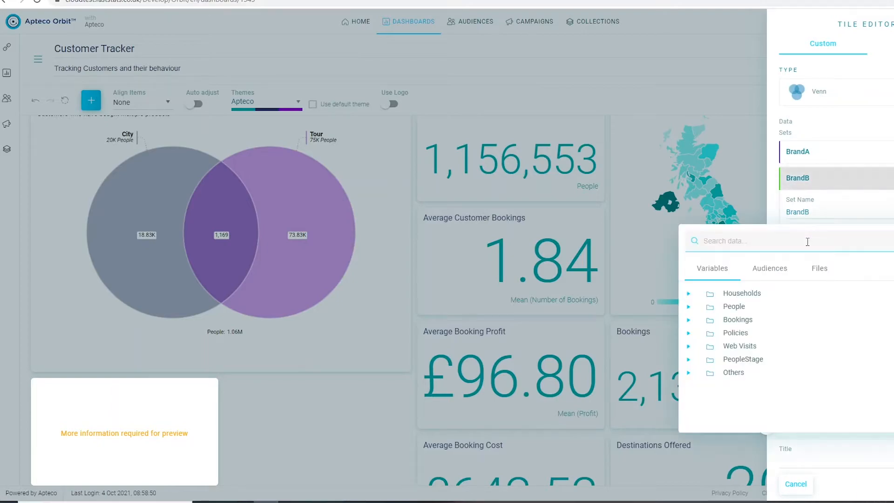
{"action": "left_click", "coordinate": [762, 272]}
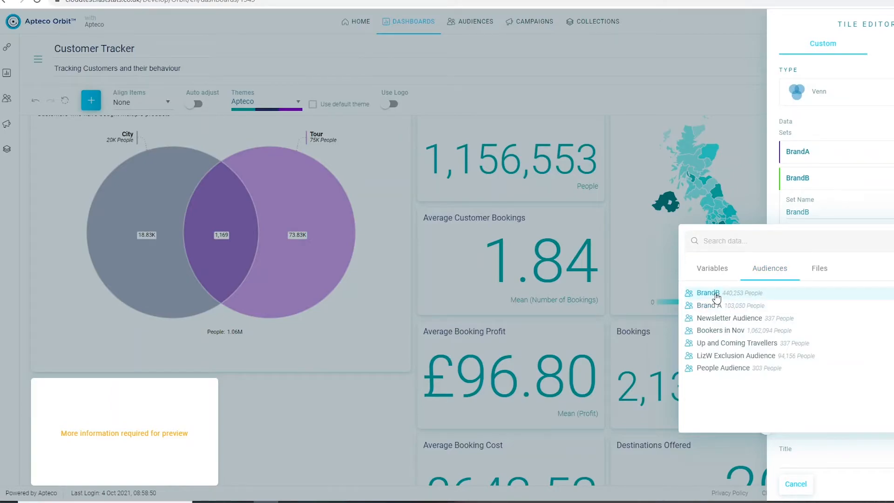
{"action": "left_click", "coordinate": [716, 295]}
{"action": "left_click", "coordinate": [617, 280]}
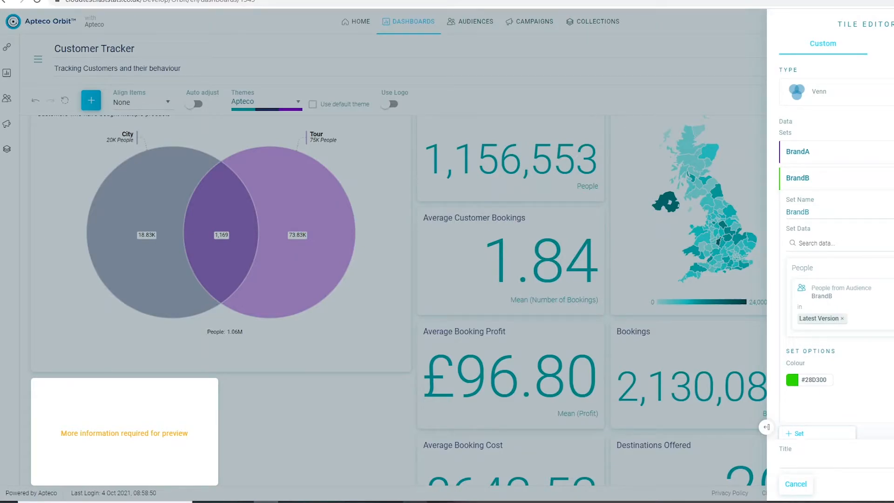
Copy the navy code #232C61 from the Notepad list and set it as the BrandB set's colour.
{"action": "left_click", "coordinate": [415, 502]}
{"action": "left_click_drag", "start_coordinate": [511, 399], "coordinate": [482, 399]}
{"action": "key", "text": "ctrl+c"}
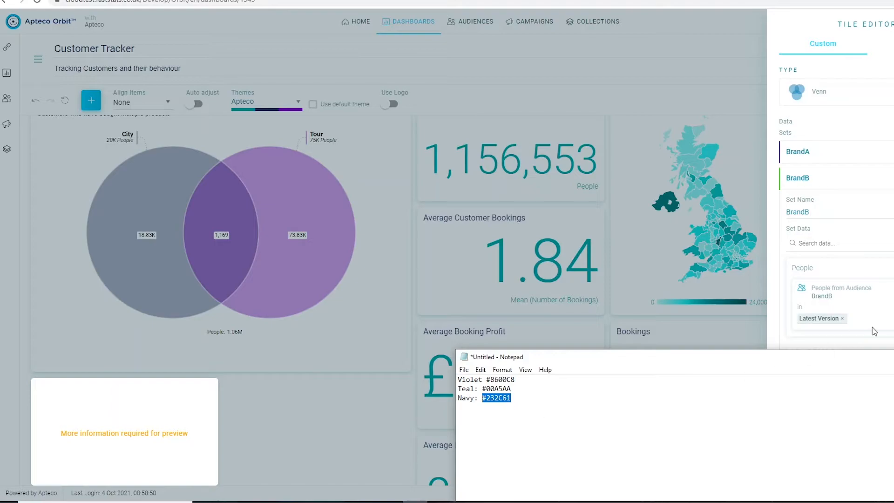
{"action": "left_click", "coordinate": [799, 346]}
{"action": "left_click_drag", "start_coordinate": [831, 379], "coordinate": [806, 379]}
{"action": "key", "text": "ctrl+v"}
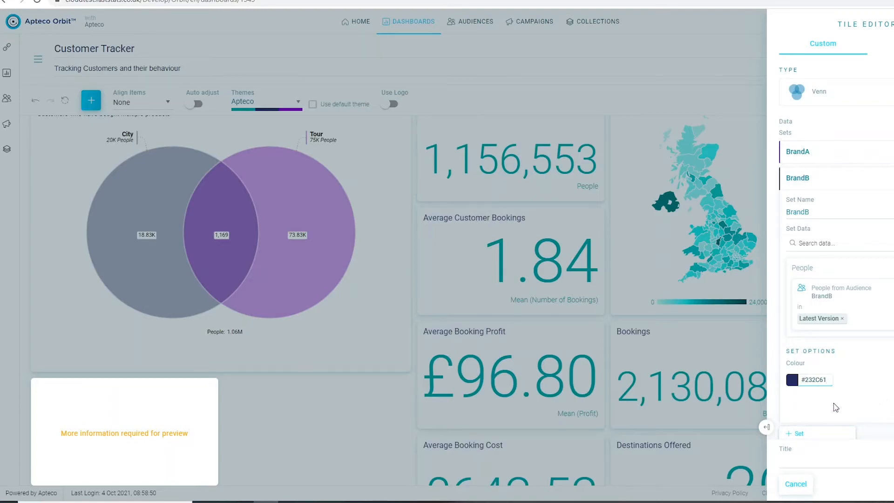
Add the People table as the Venn's measure, using the Count function.
{"action": "scroll", "coordinate": [836, 407], "scroll_direction": "down", "scroll_amount": 3}
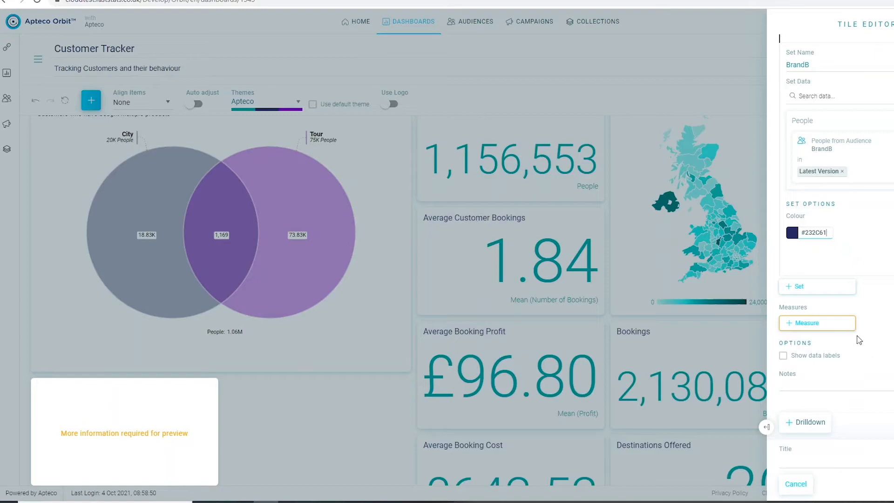
{"action": "left_click", "coordinate": [809, 325]}
{"action": "left_click", "coordinate": [810, 325]}
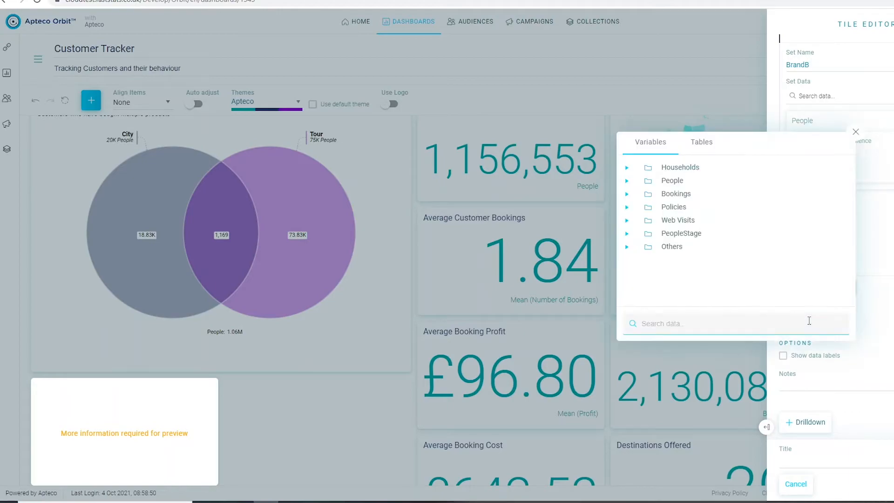
{"action": "left_click", "coordinate": [681, 181]}
{"action": "left_click", "coordinate": [702, 143]}
{"action": "left_click", "coordinate": [679, 181]}
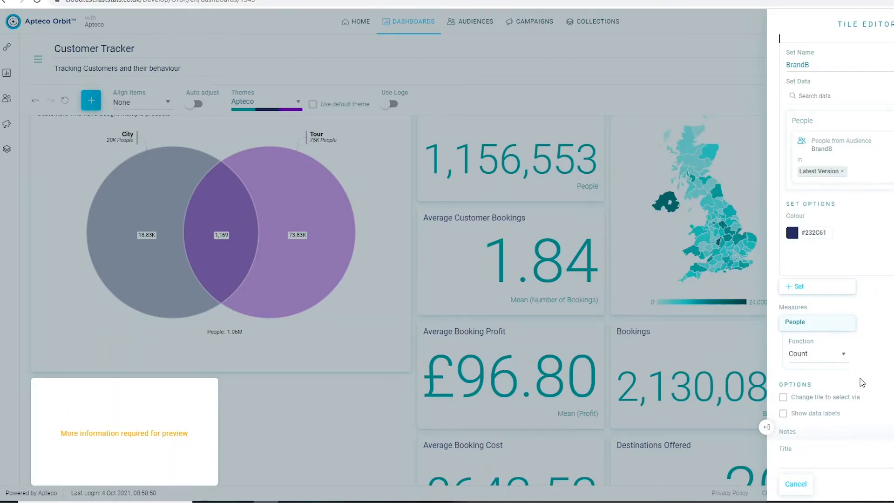
Title the Venn tile Overlap and add it to the dashboard.
{"action": "left_click", "coordinate": [807, 464]}
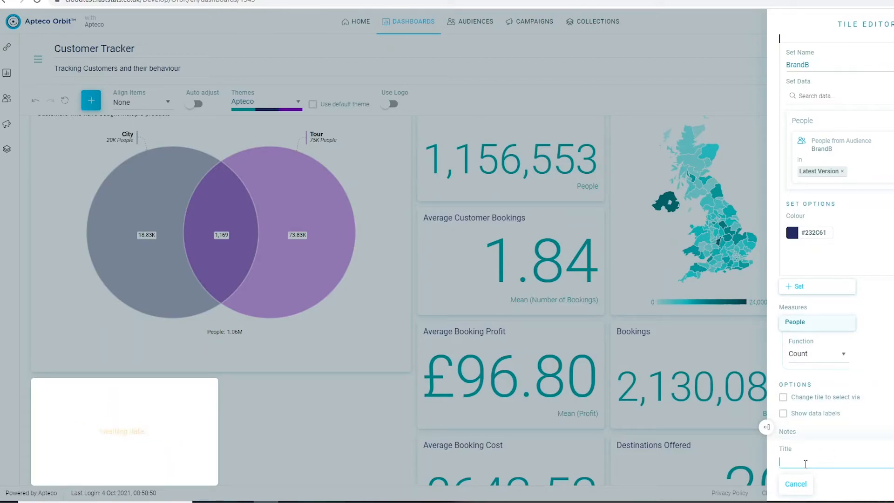
{"action": "type", "text": "Overlap"}
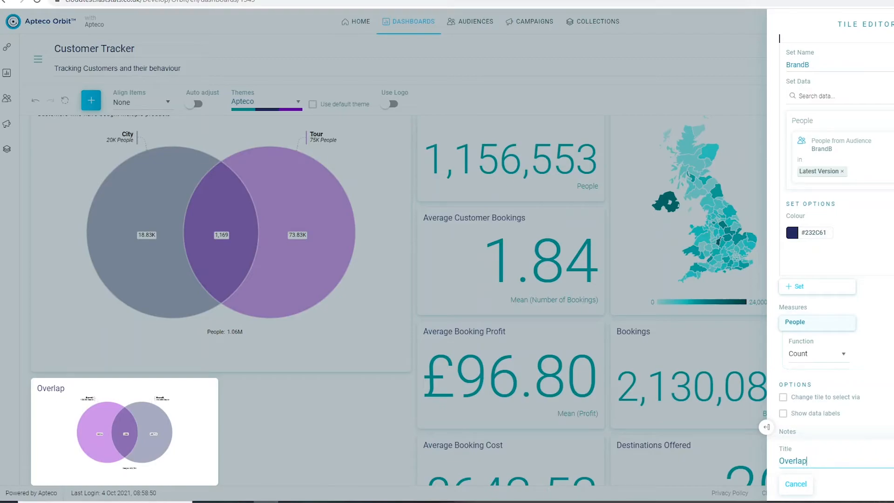
{"action": "key", "text": "Return"}
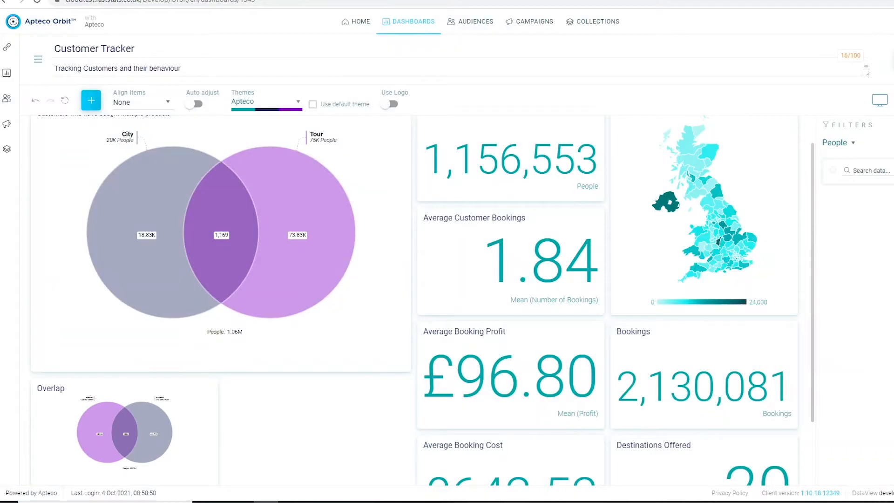
Enlarge the Overlap tile to the width of the Booking Portfolio tile and save the edited dashboard.
{"action": "scroll", "coordinate": [312, 413], "scroll_direction": "down", "scroll_amount": 1}
{"action": "left_click_drag", "start_coordinate": [217, 402], "coordinate": [409, 483]}
{"action": "scroll", "coordinate": [403, 450], "scroll_direction": "down", "scroll_amount": 2}
{"action": "scroll", "coordinate": [408, 440], "scroll_direction": "down", "scroll_amount": 1}
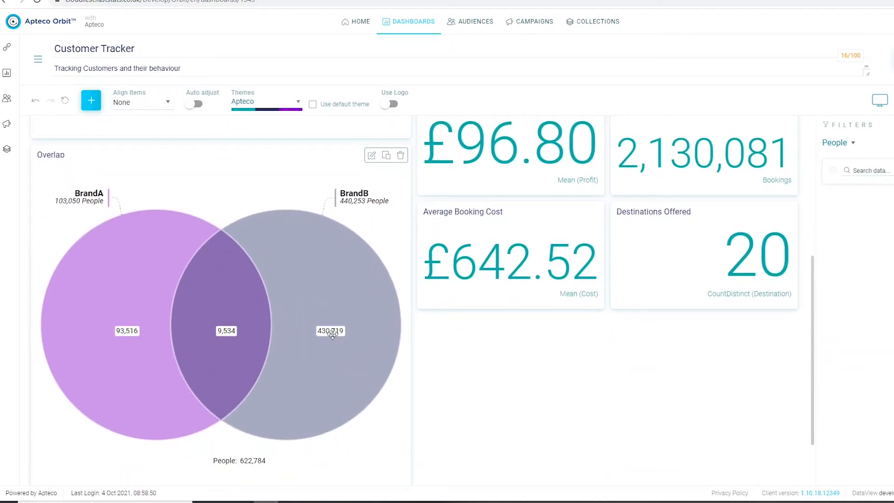
{"action": "left_click", "coordinate": [893, 61]}
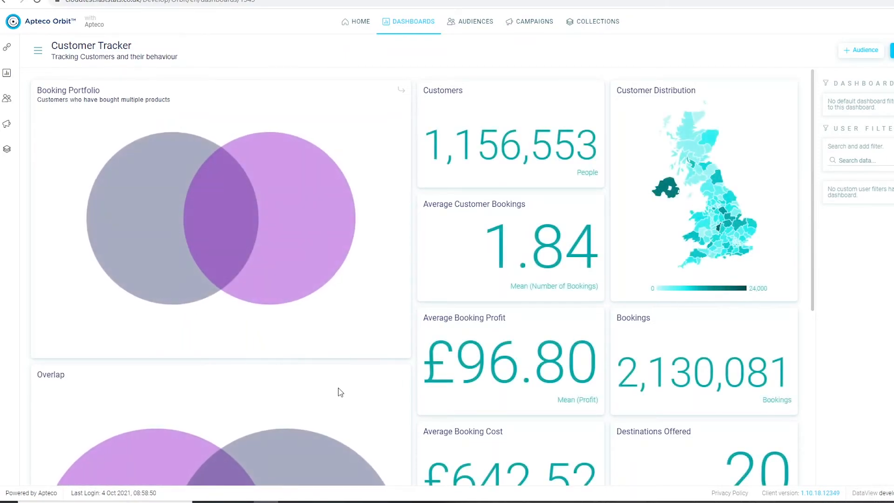
Filter the dashboard by the segment shared by BrandA and BrandB in the Overlap Venn.
{"action": "scroll", "coordinate": [339, 391], "scroll_direction": "down", "scroll_amount": 4}
{"action": "scroll", "coordinate": [338, 388], "scroll_direction": "down", "scroll_amount": 1}
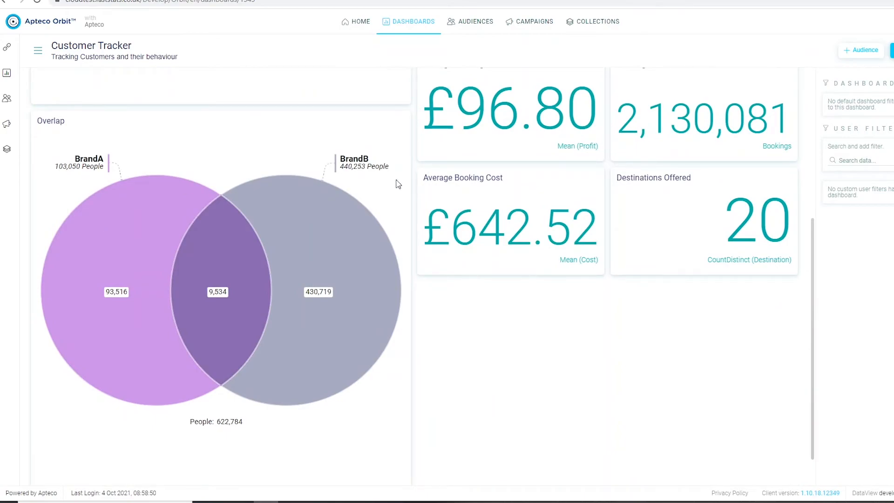
{"action": "left_click", "coordinate": [218, 252]}
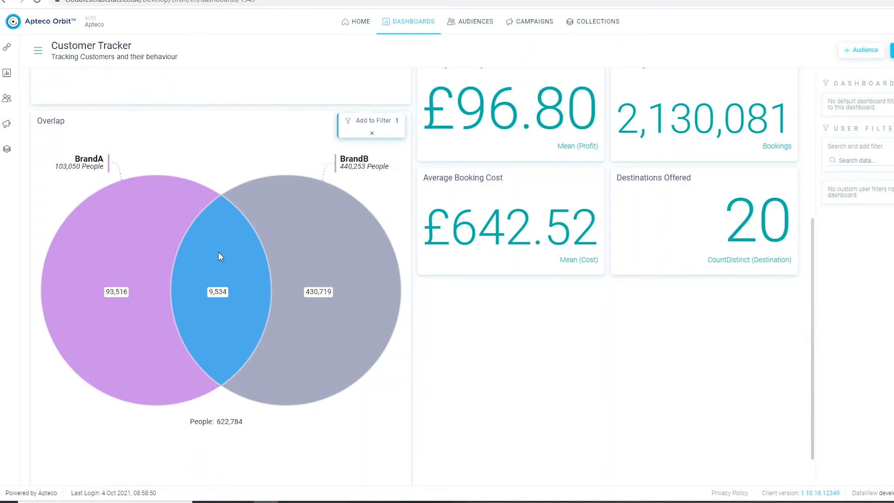
{"action": "left_click", "coordinate": [389, 127]}
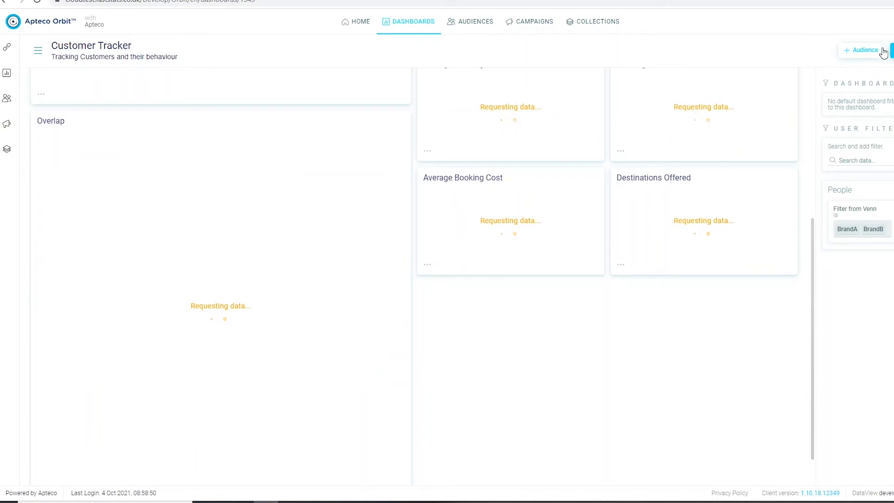
Create an audience named Customer Loyalty from the filtered dashboard, counting on the People table, and open it.
{"action": "left_click", "coordinate": [867, 53]}
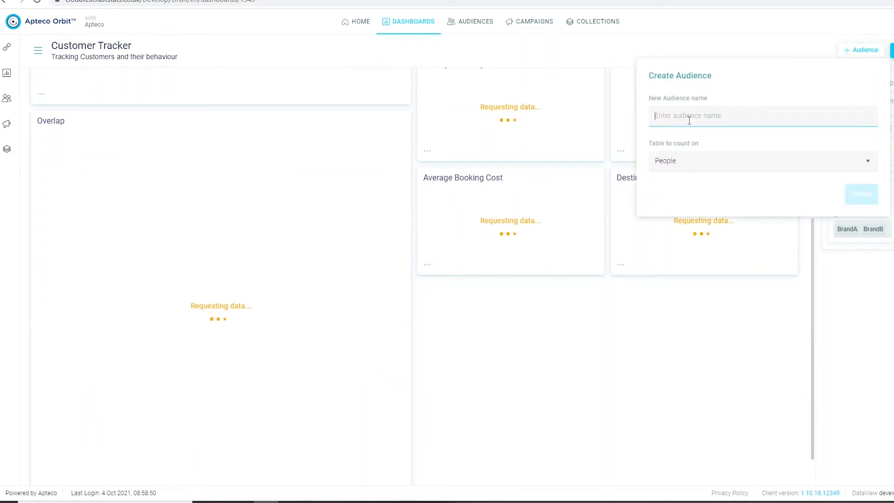
{"action": "type", "text": "Custo"}
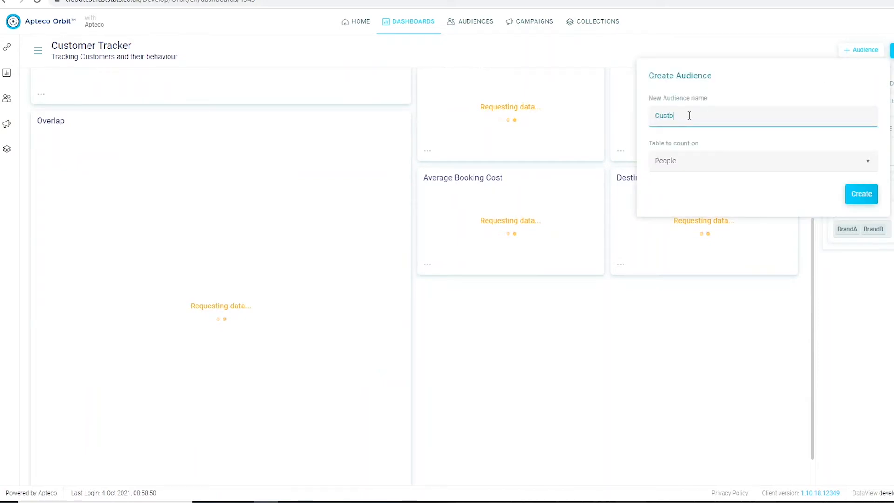
{"action": "type", "text": "mer Lo"}
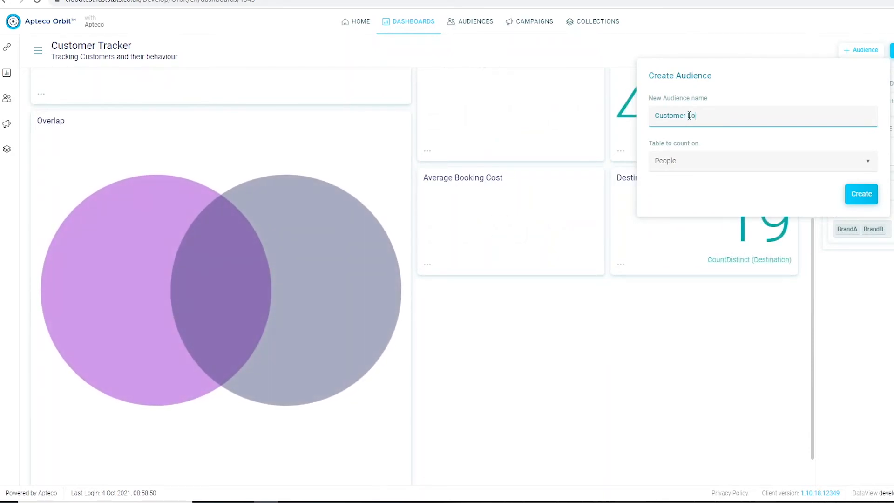
{"action": "type", "text": "yalty"}
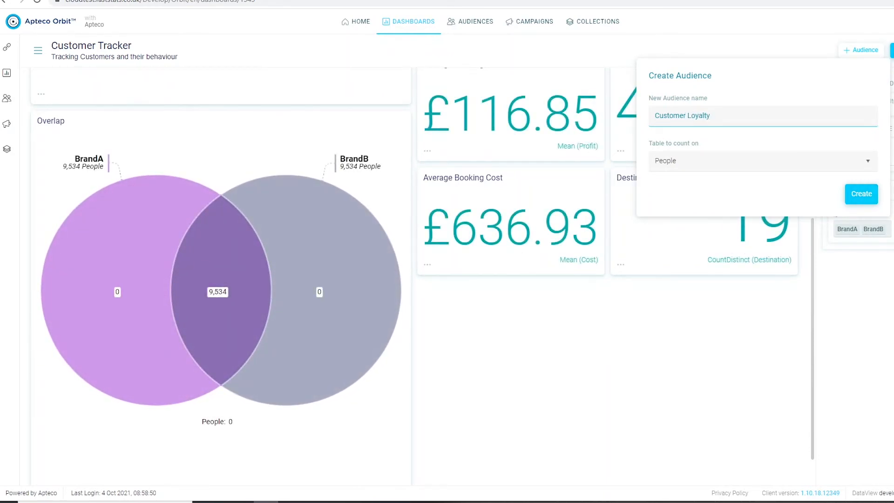
{"action": "left_click", "coordinate": [867, 198]}
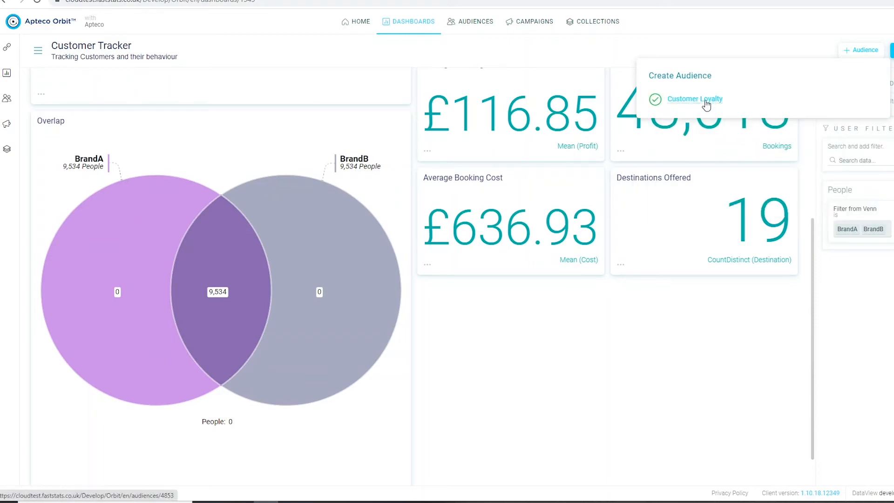
{"action": "left_click", "coordinate": [706, 104]}
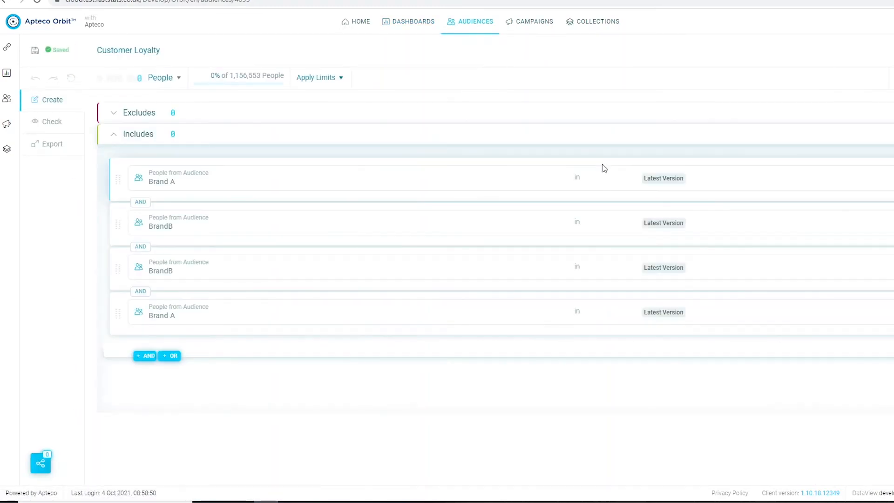